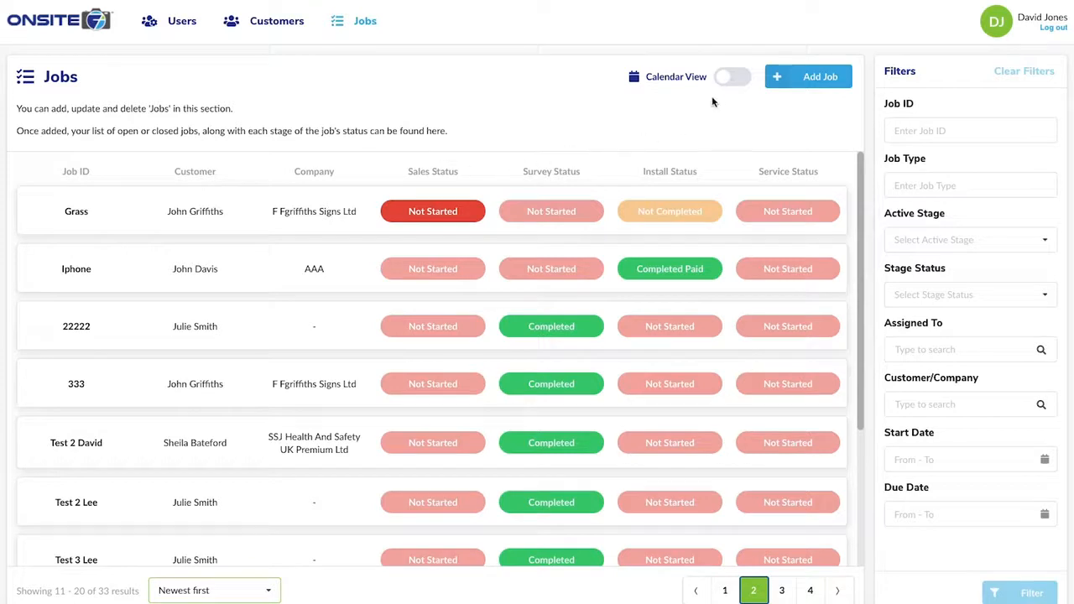
- Show the jobs on the monthly calendar and go back to June 2020
left_click(730, 80)
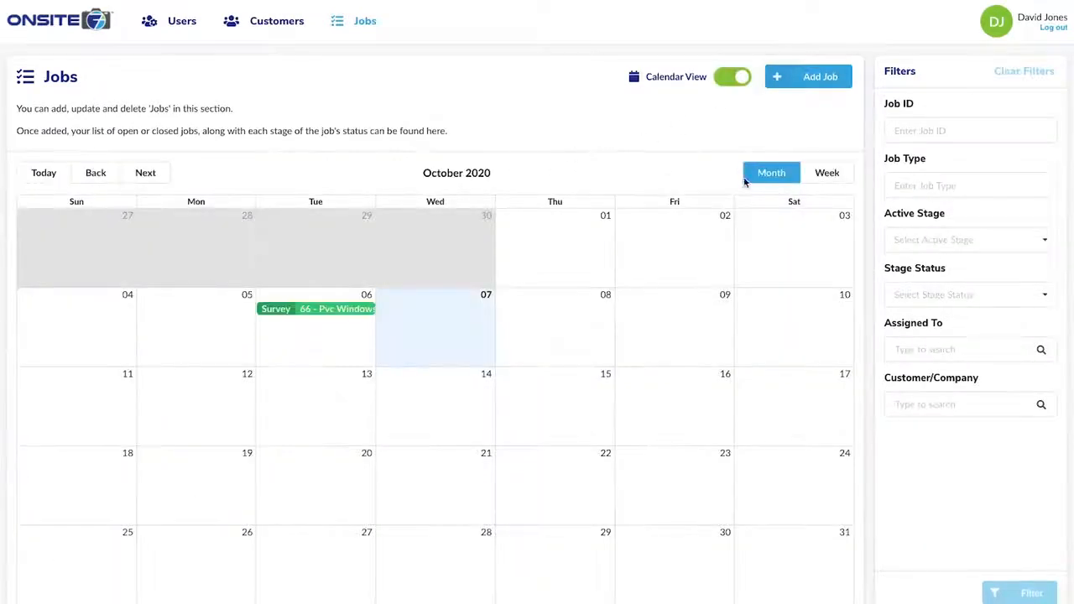
left_click(96, 175)
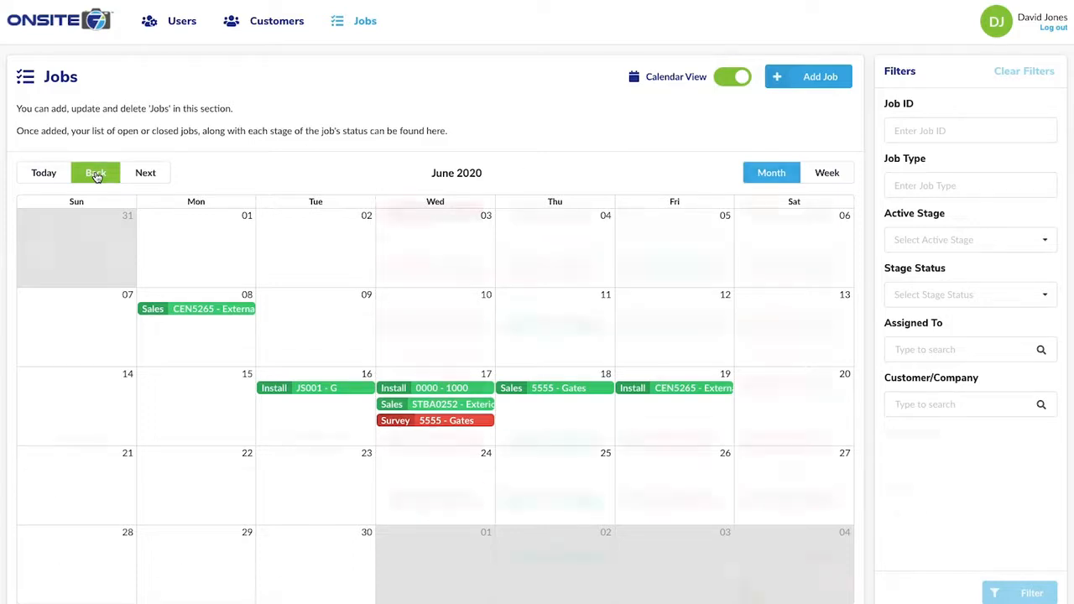
- Start a new job and set it to Commercial instead of Domestic
left_click(813, 76)
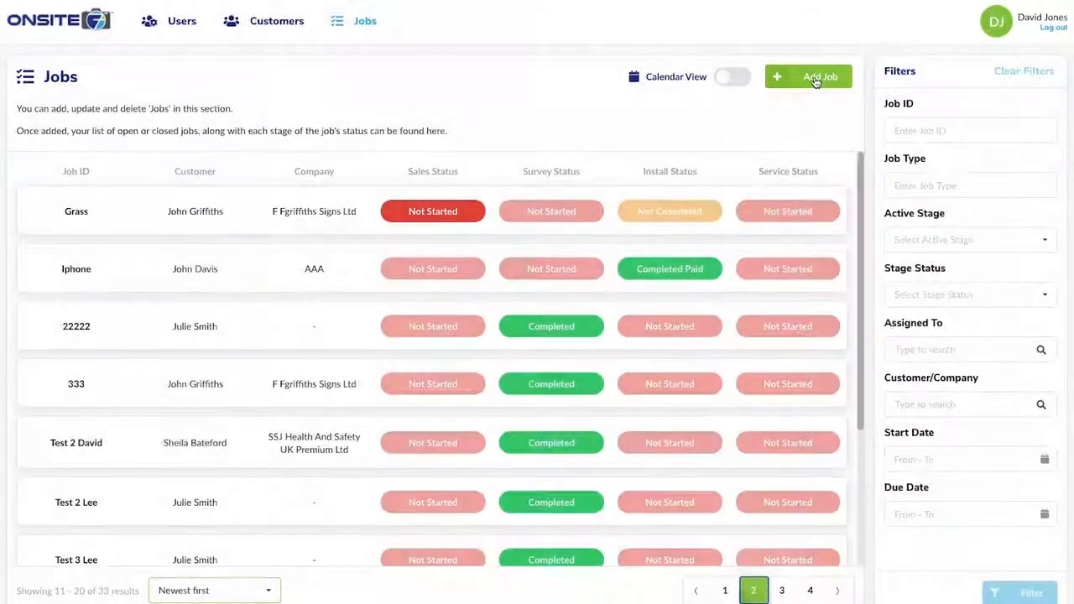
left_click(820, 78)
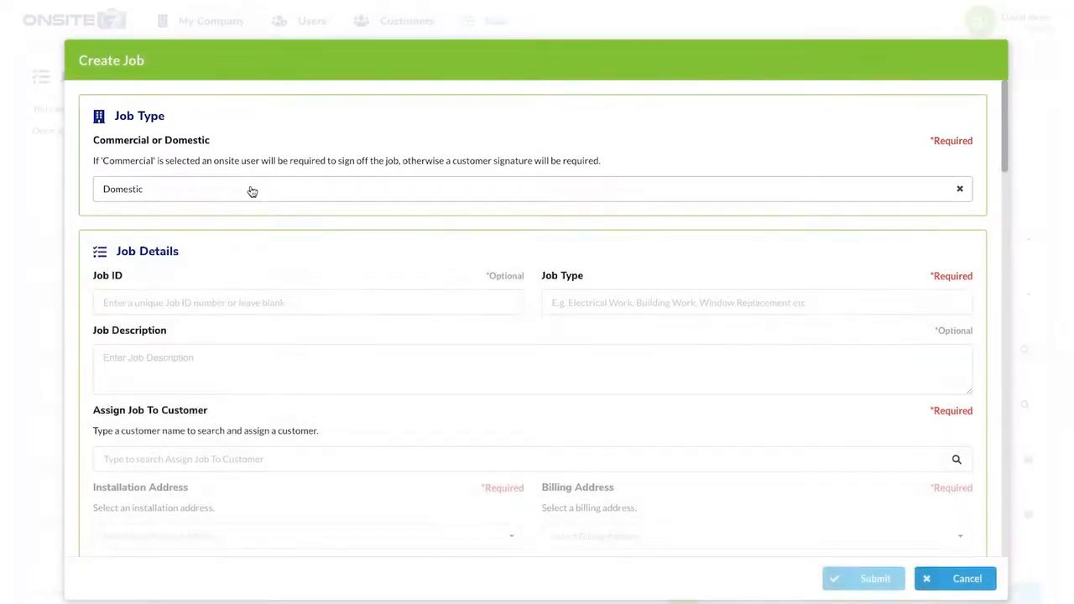
left_click(252, 192)
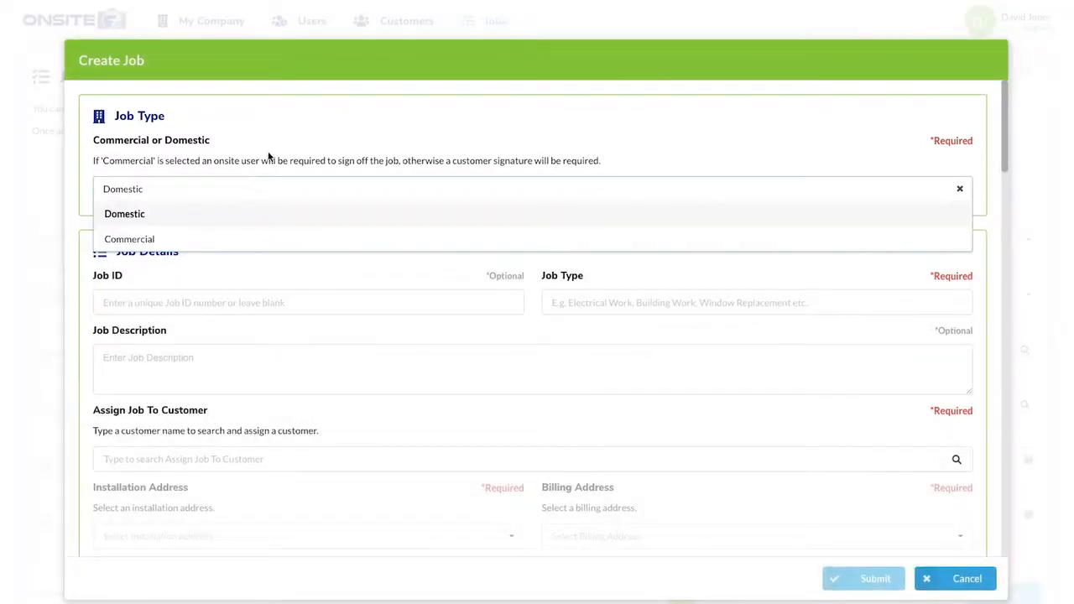
left_click(269, 154)
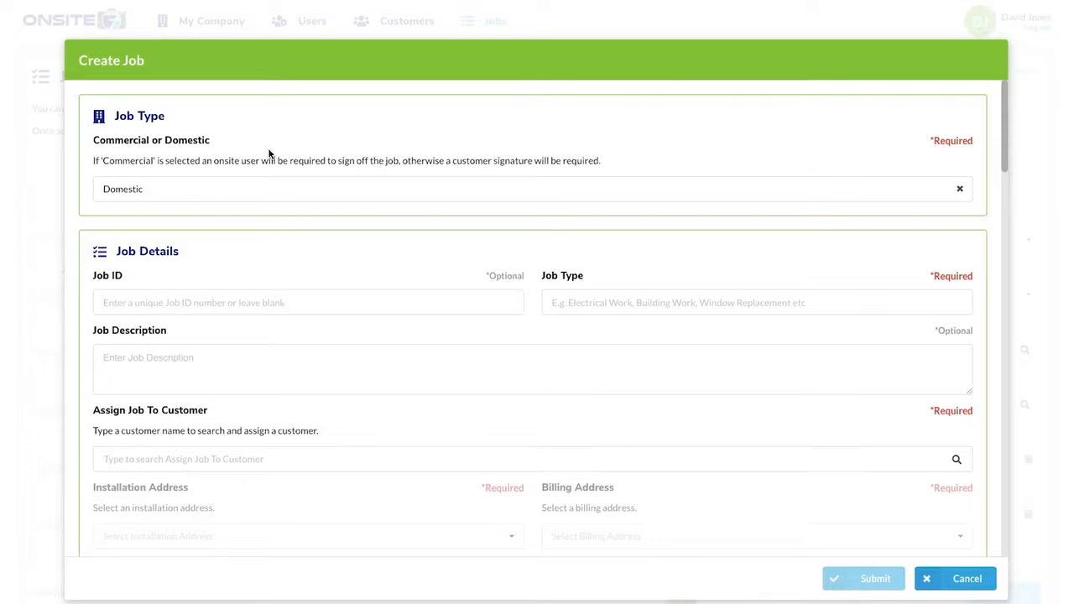
left_click(246, 190)
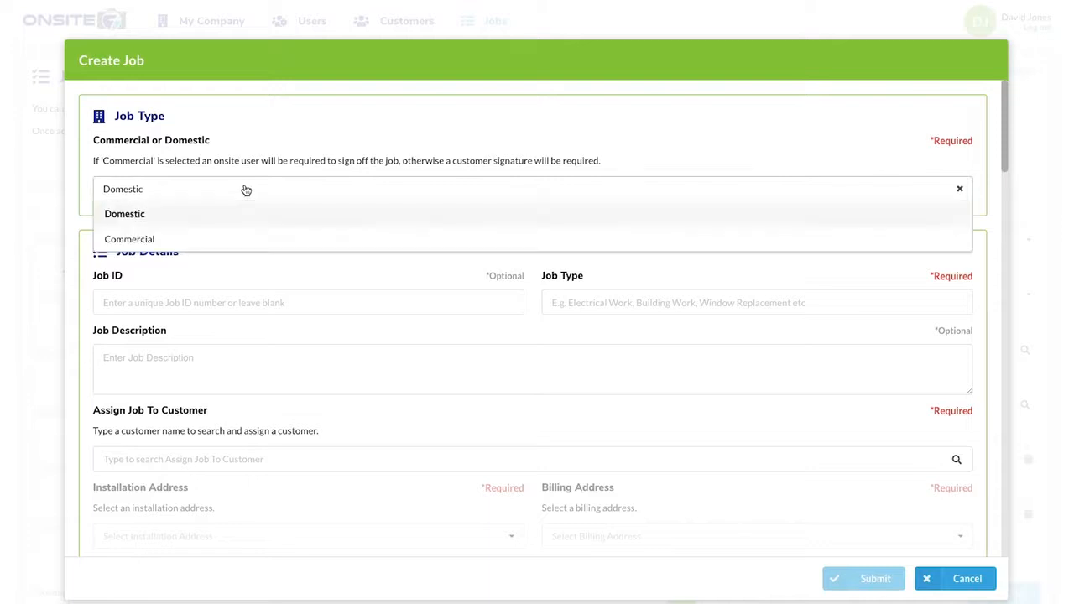
left_click(219, 241)
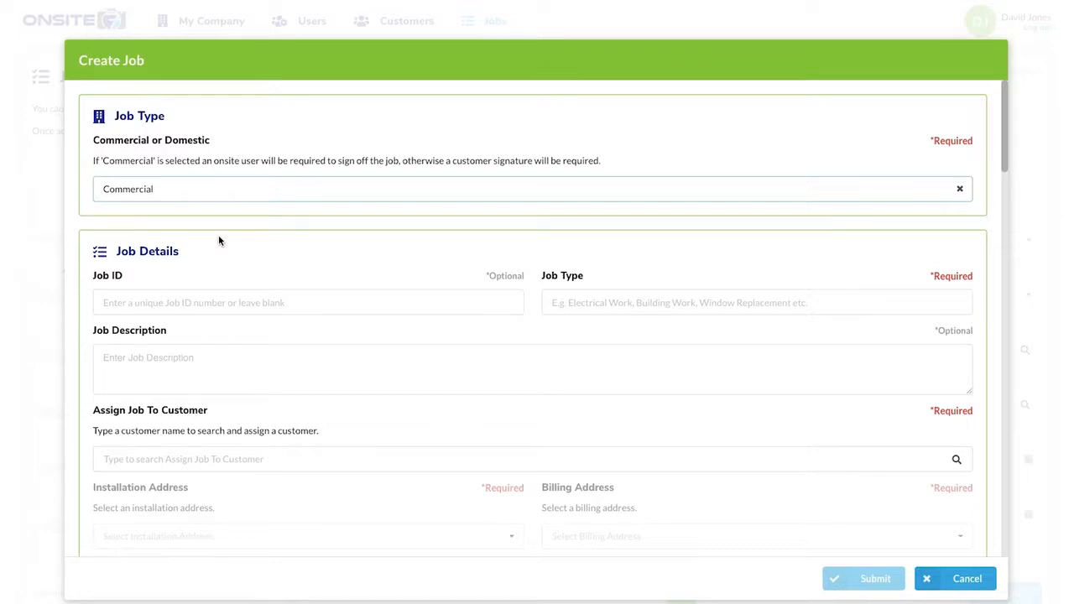
- Enter AB500-4 as the job ID and "Exterior electrical work" as the job type
left_click(185, 304)
type("AB")
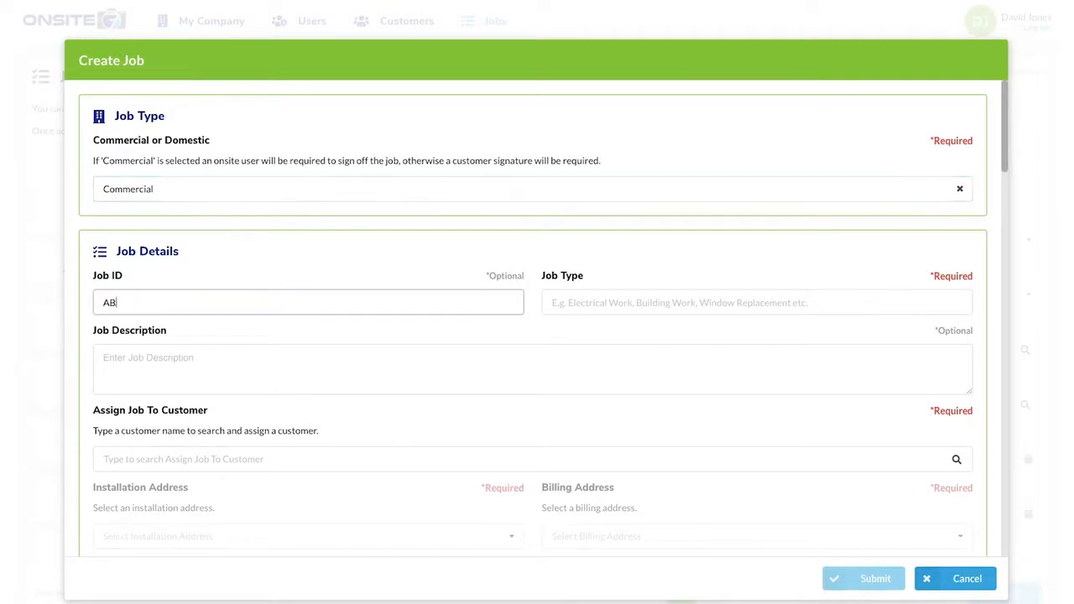
type("500-4")
left_click(624, 300)
type("Ex")
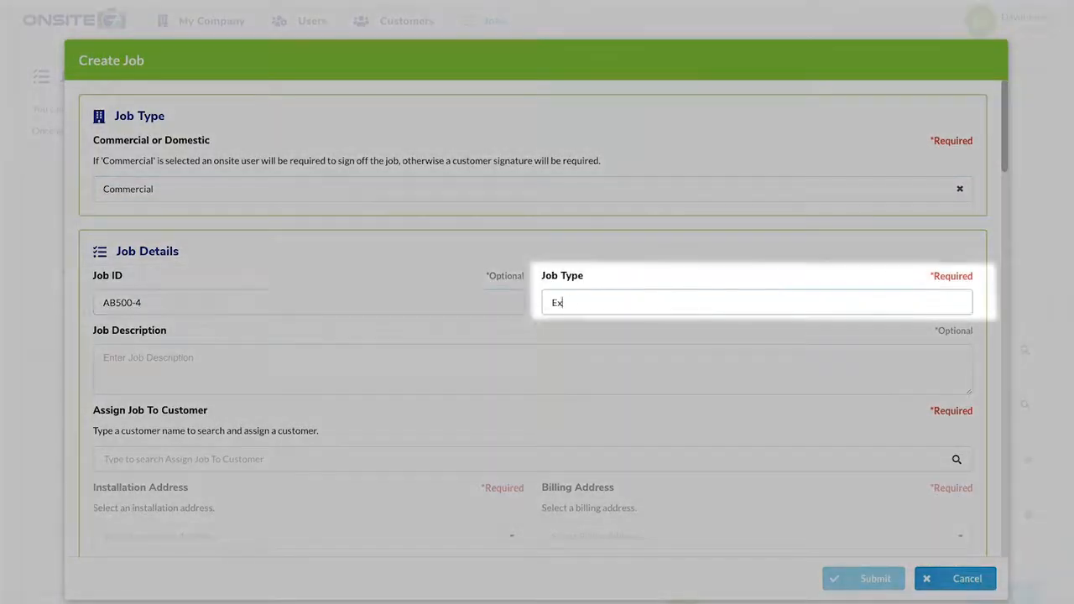
type("terior electrical work")
- Enter the job description "To add a new lighting system to the outside of the property inclusive of security features."
left_click(312, 360)
type("To add a new lighting system to the outside of the propert")
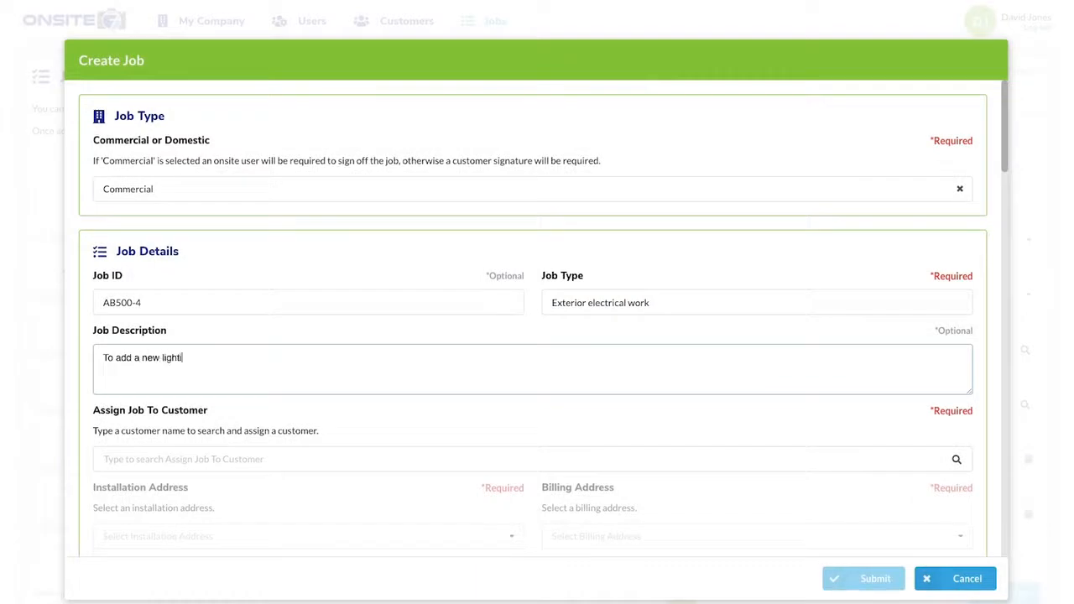
type("y inclusive of security features.")
- Search for the customer by first name and assign the job to the JJ Joiners customer
scroll(261, 432, "down", 5)
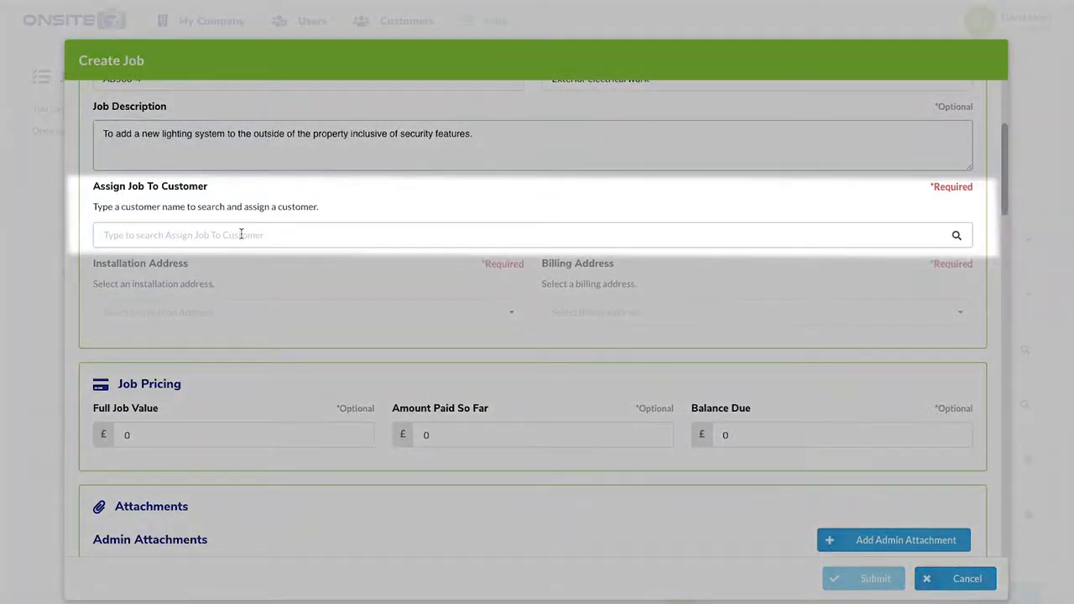
left_click(241, 235)
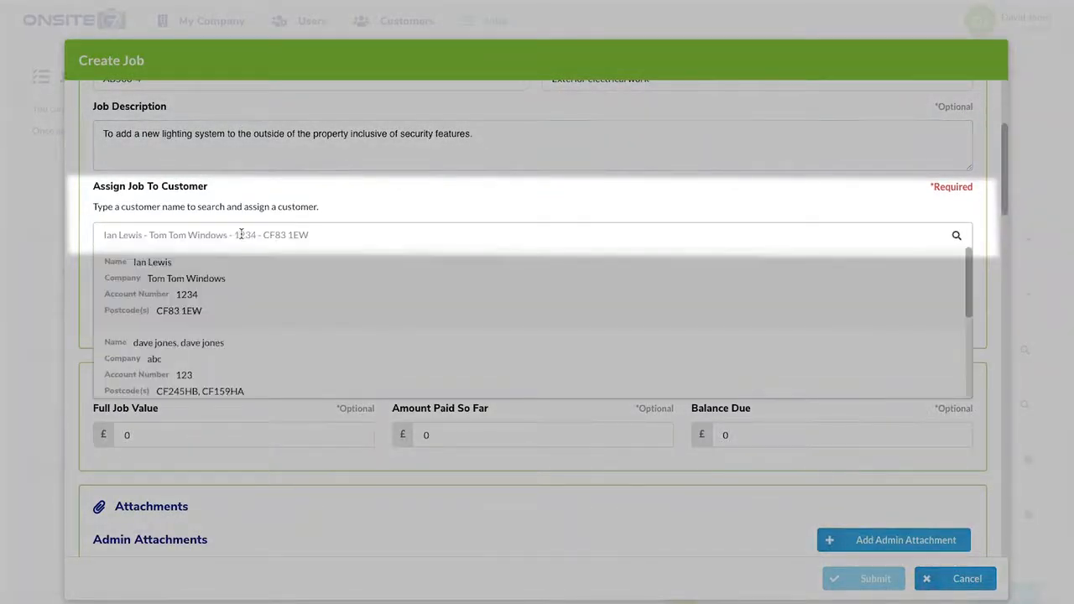
type("jame")
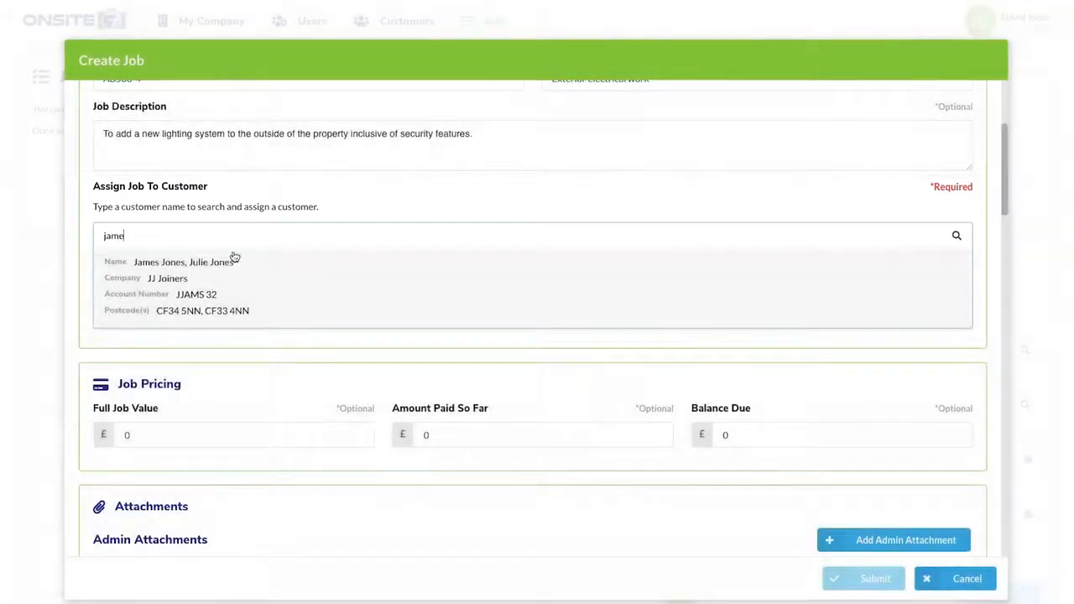
left_click(211, 270)
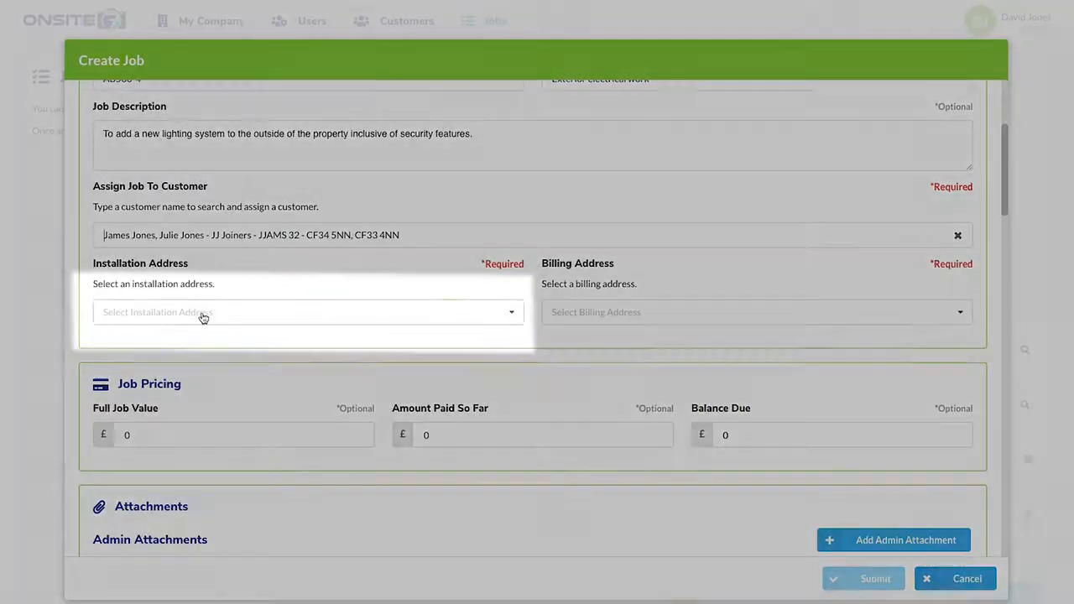
- Select the first contact's address for installation and the second contact's address for billing
left_click(203, 317)
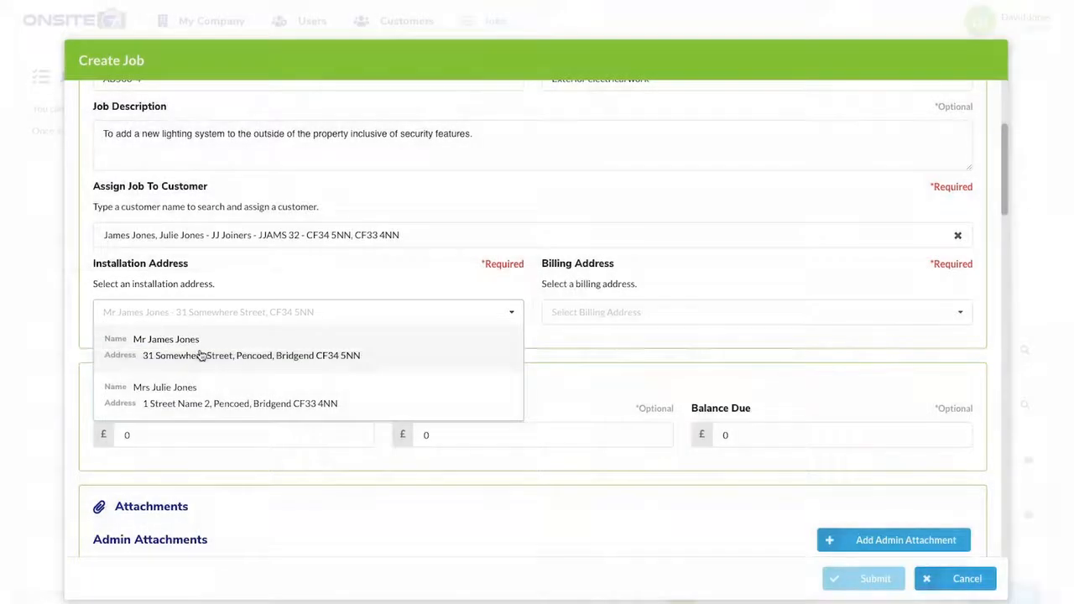
left_click(201, 356)
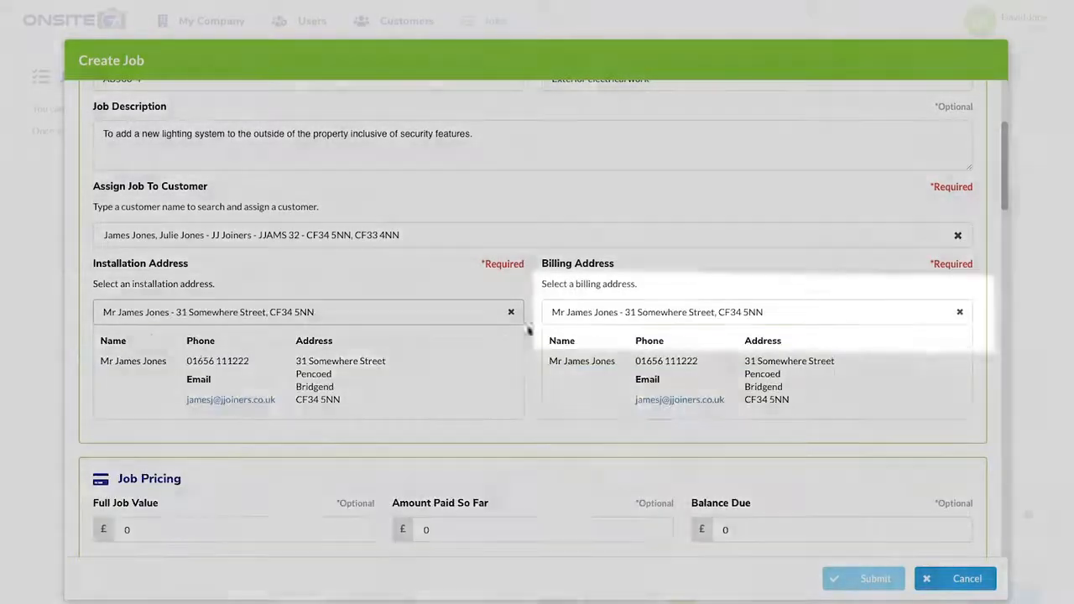
left_click(611, 314)
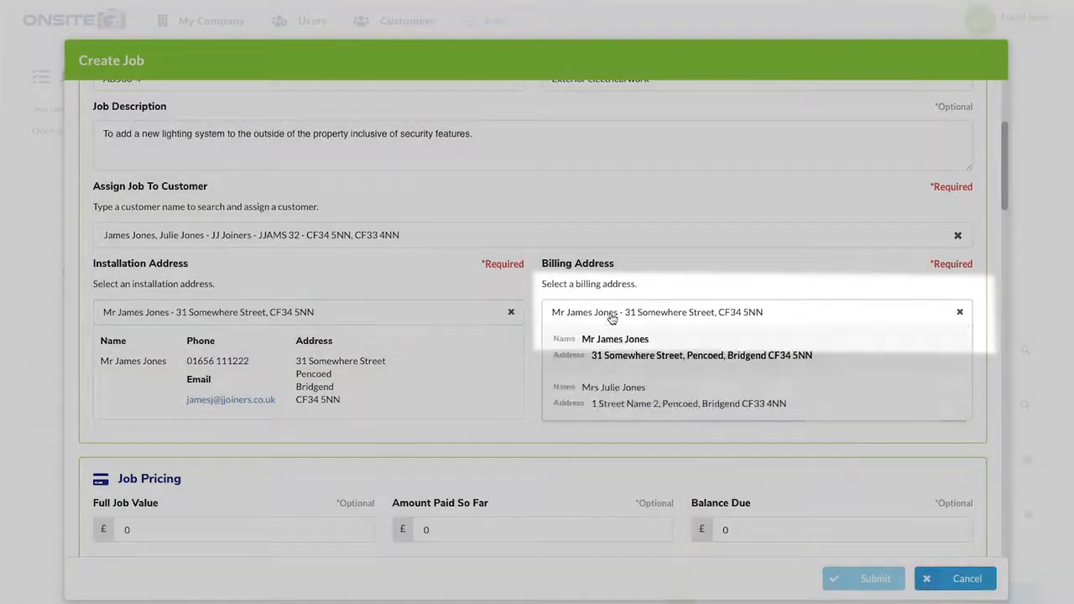
left_click(646, 391)
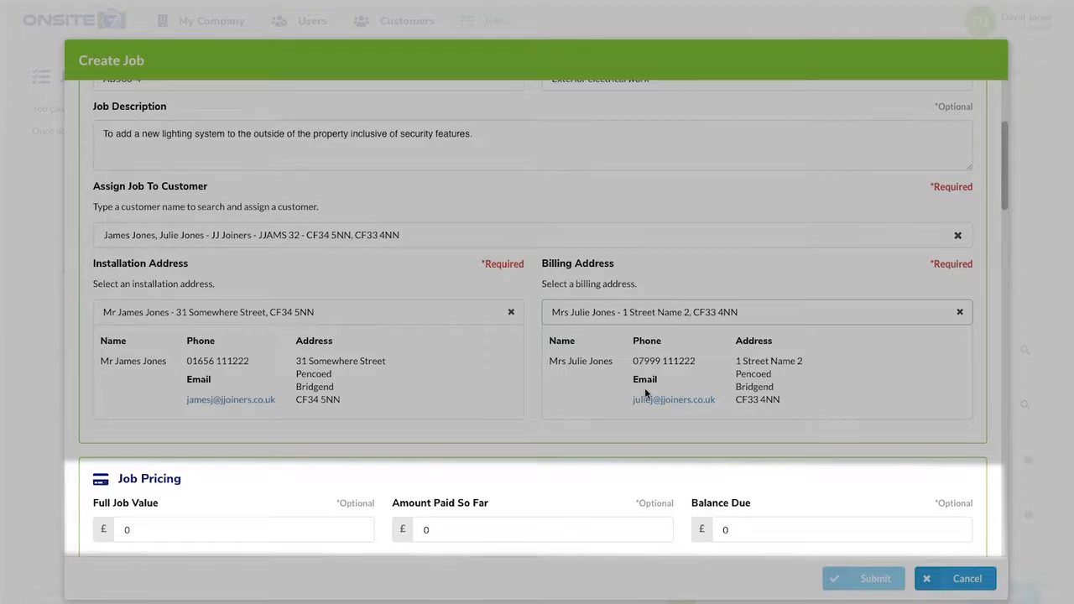
- Add three onsite locations to the job: Bathroom, Bedroom 1 and Bedroom 2
scroll(496, 420, "down", 5)
scroll(497, 417, "down", 1)
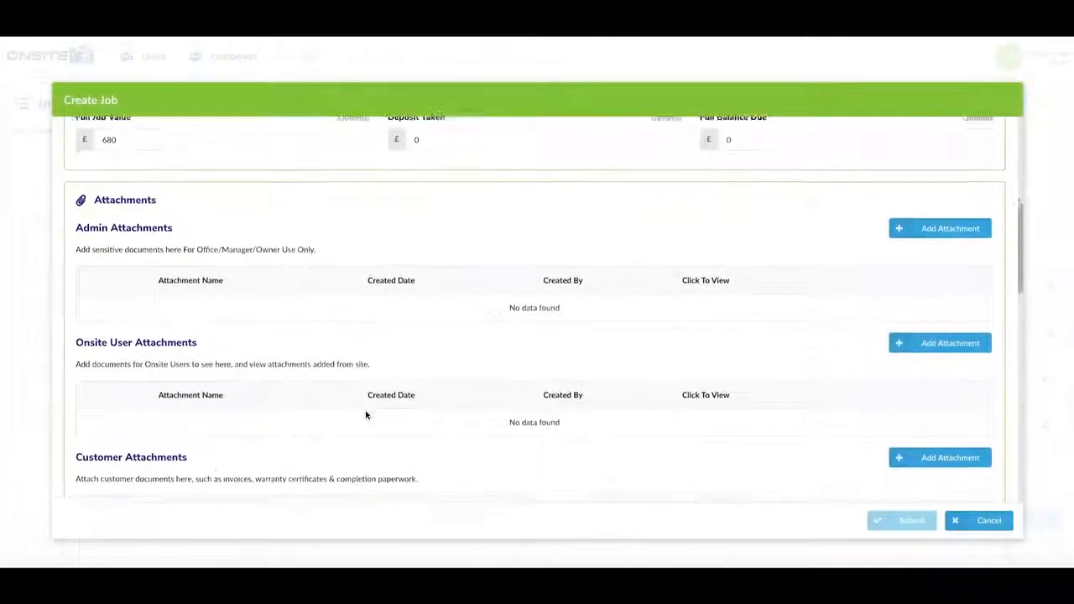
scroll(366, 415, "down", 2)
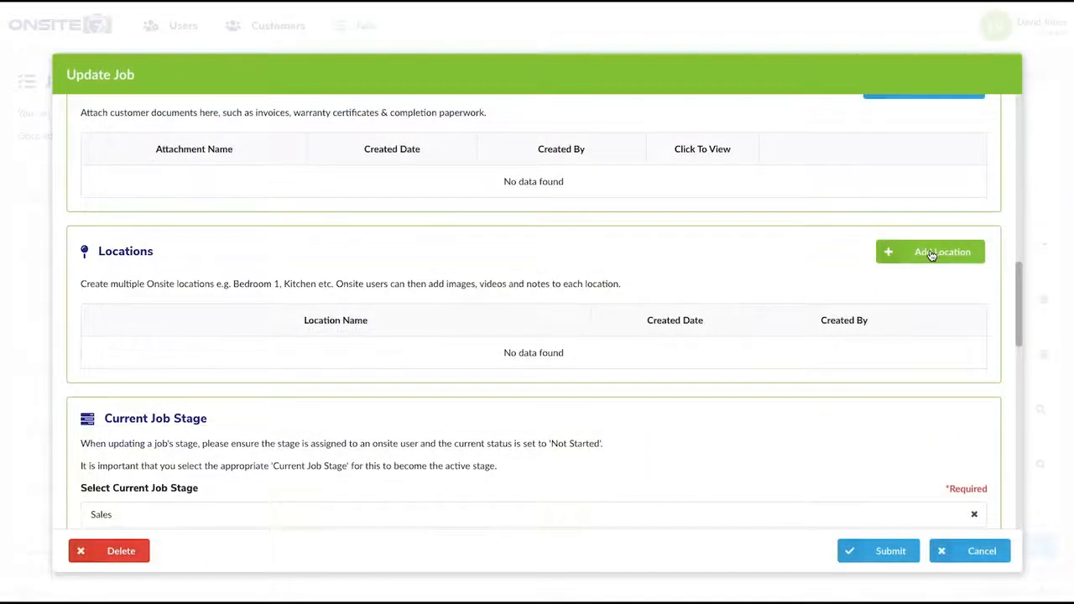
left_click(931, 254)
type("Bathroom")
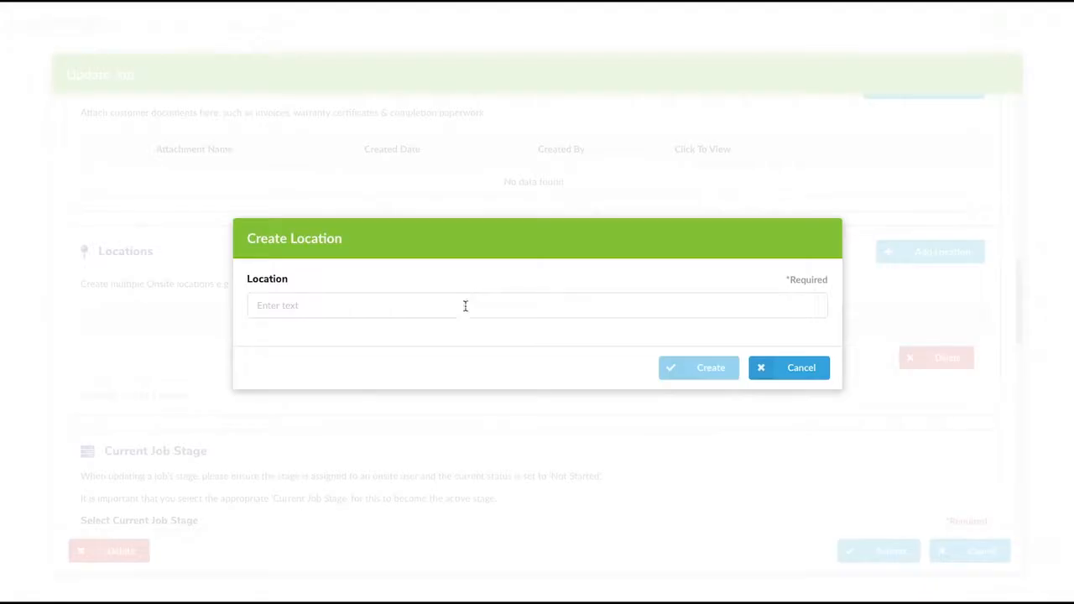
type("Beeroom 1")
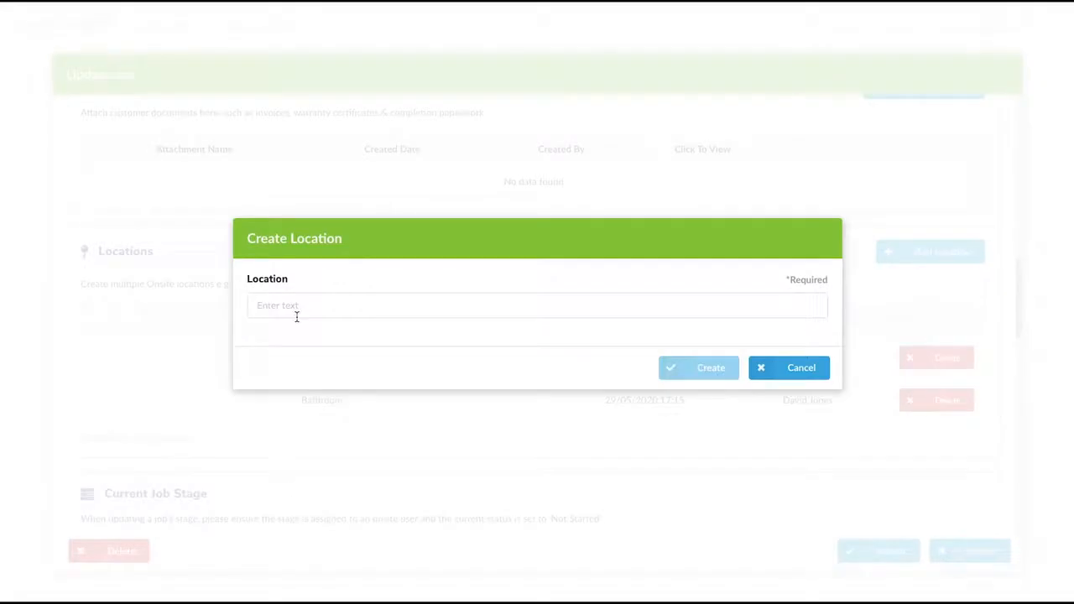
type("Bedroom 2")
left_click(703, 369)
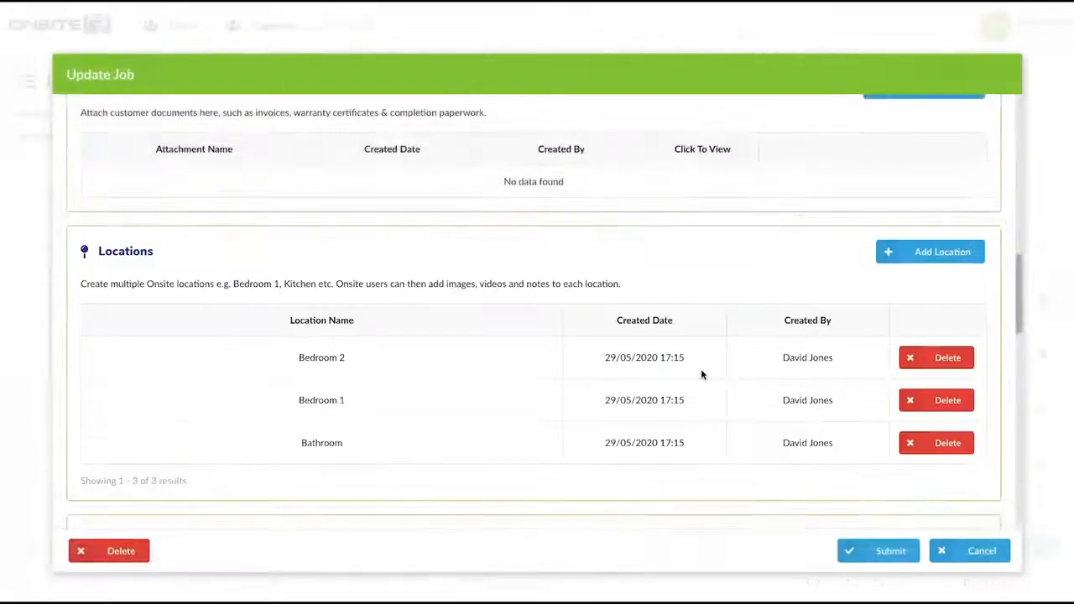
- Select the Bedroom 1 location in the job stage and add a floor plan image named "Floorplan 1"
scroll(439, 422, "down", 12)
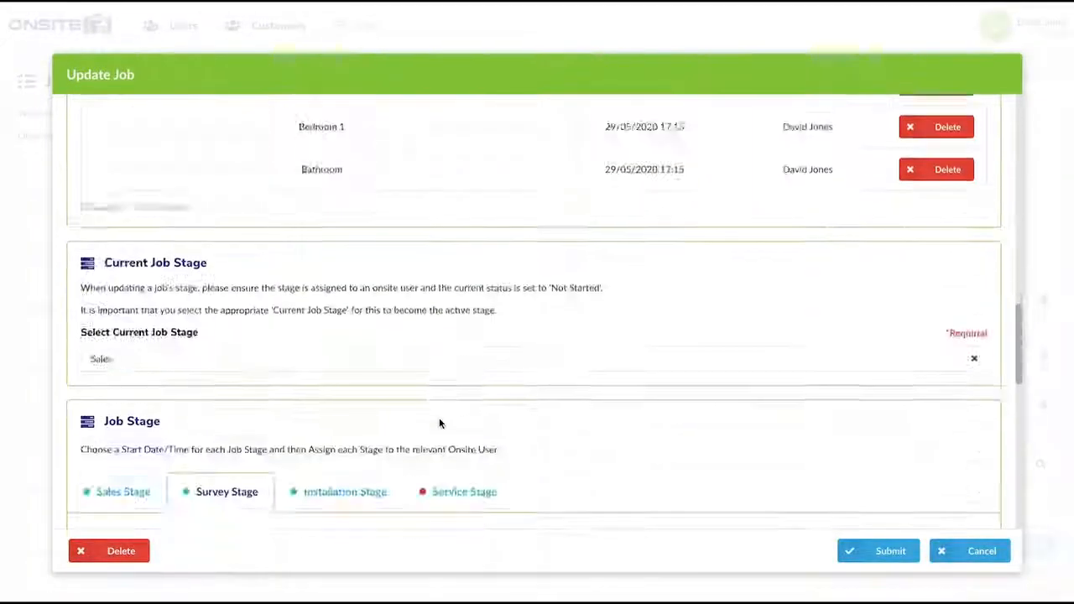
left_click(143, 285)
left_click(143, 340)
left_click(873, 328)
left_click(537, 313)
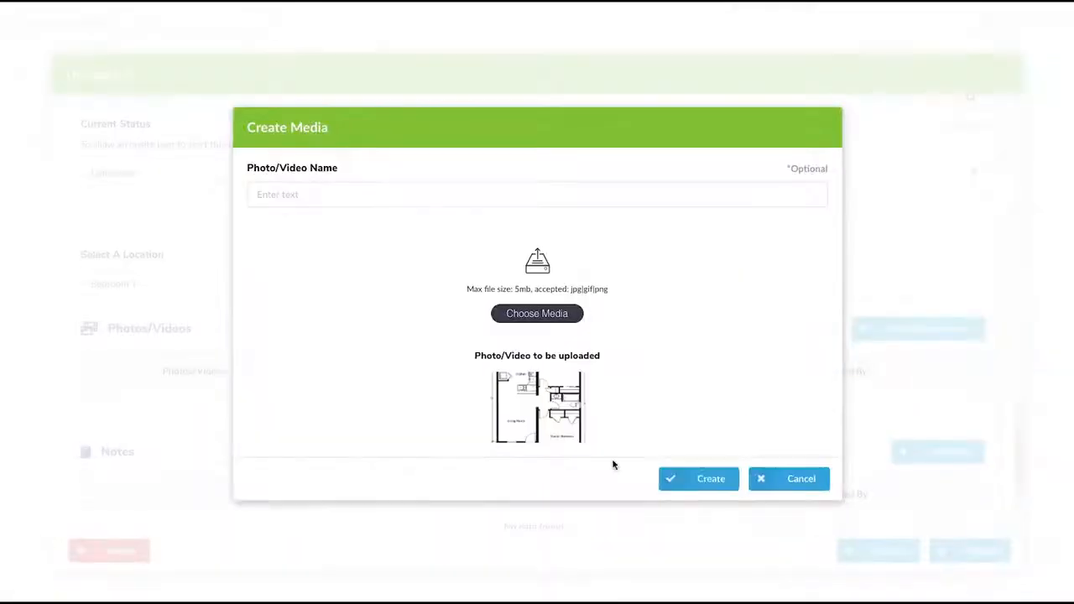
left_click(470, 195)
type("Floorplan 1")
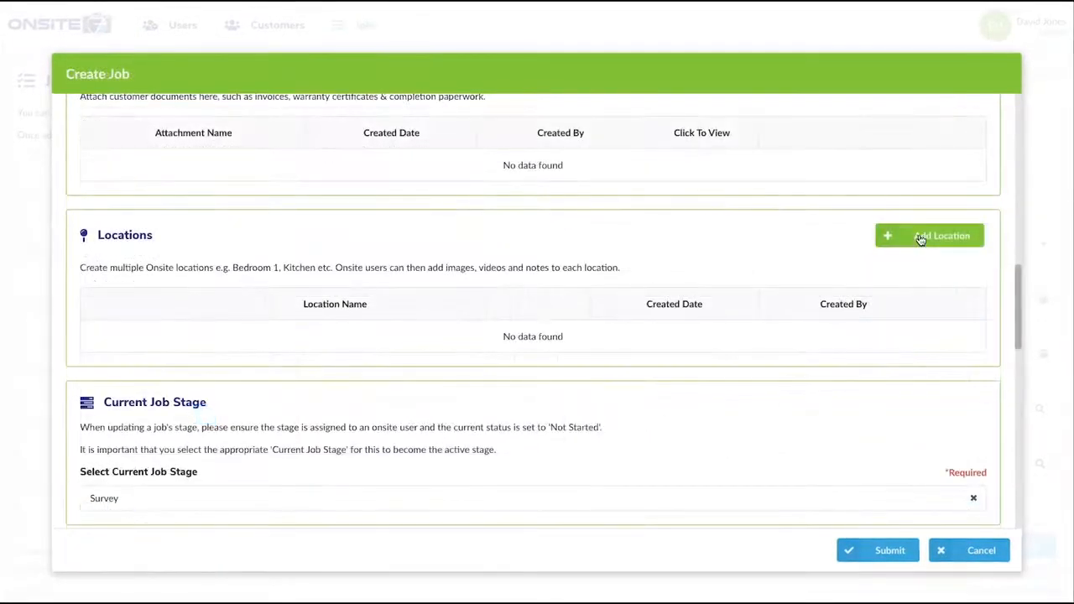
- Create a location named "Central Folder Location" for the job
left_click(923, 233)
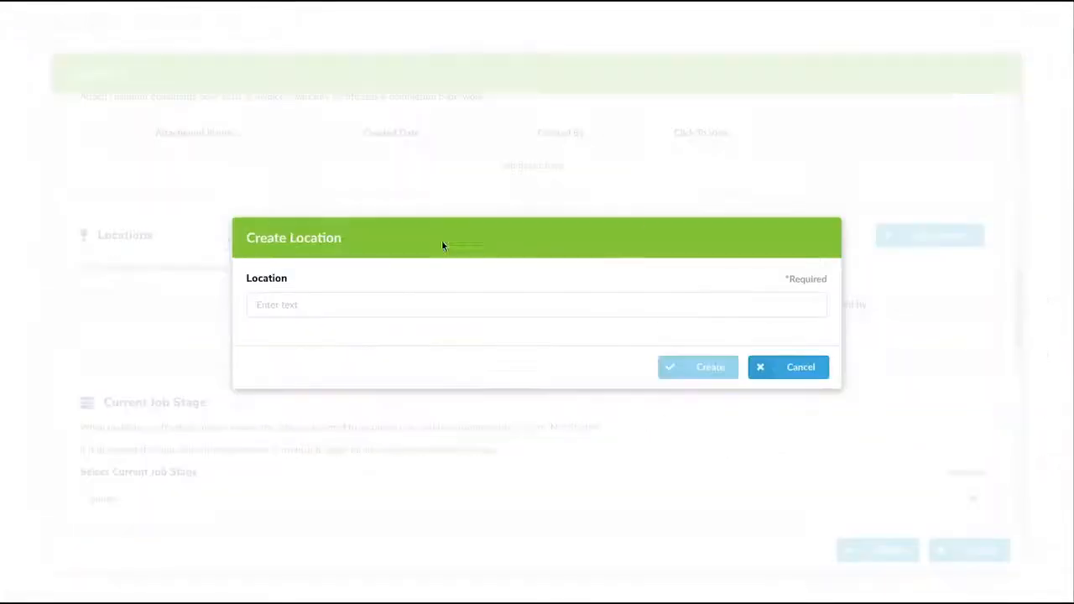
left_click(418, 304)
type("Central Folder Location")
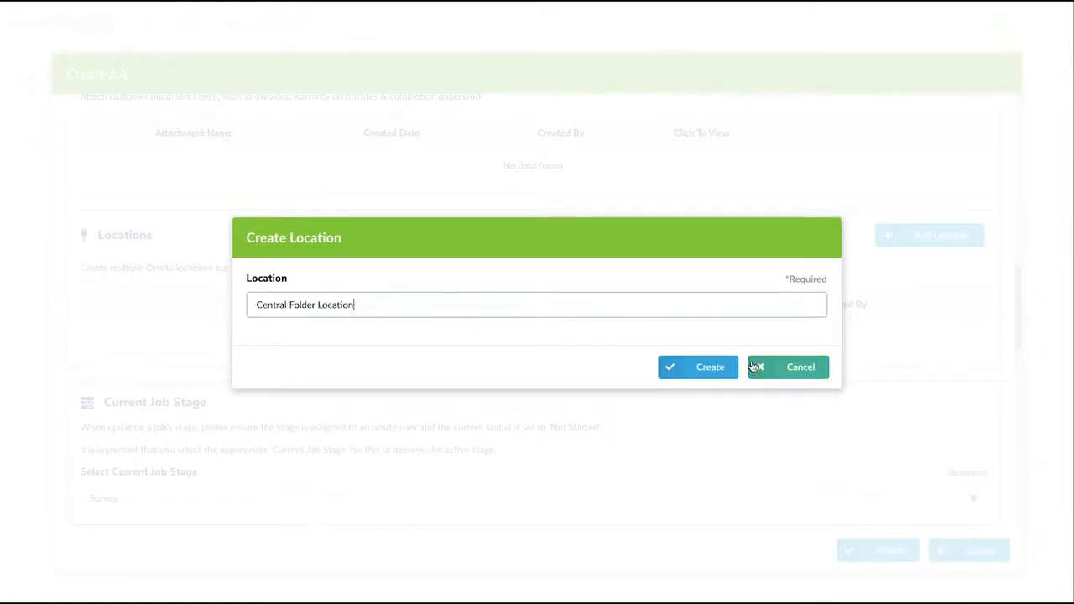
left_click(710, 367)
- Select Sales as the current job stage from the available stages
scroll(413, 346, "down", 5)
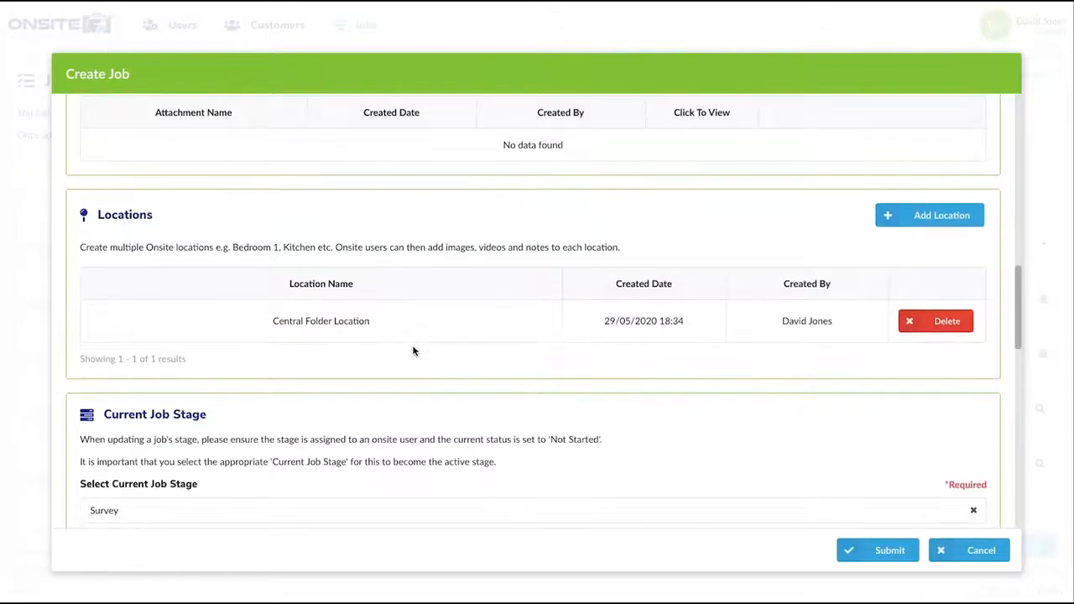
scroll(413, 347, "down", 2)
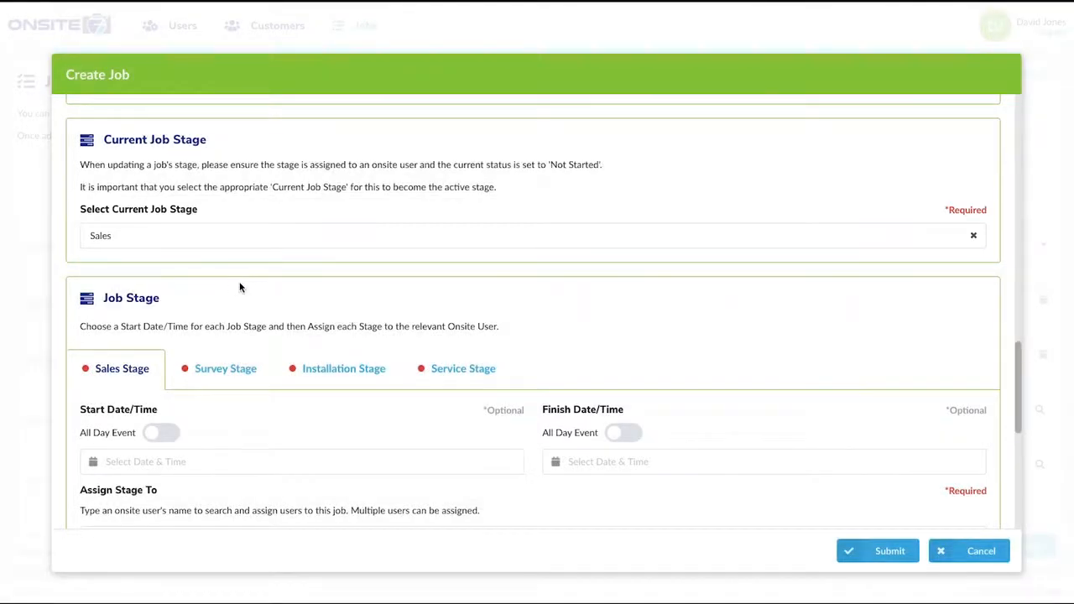
scroll(235, 285, "down", 1)
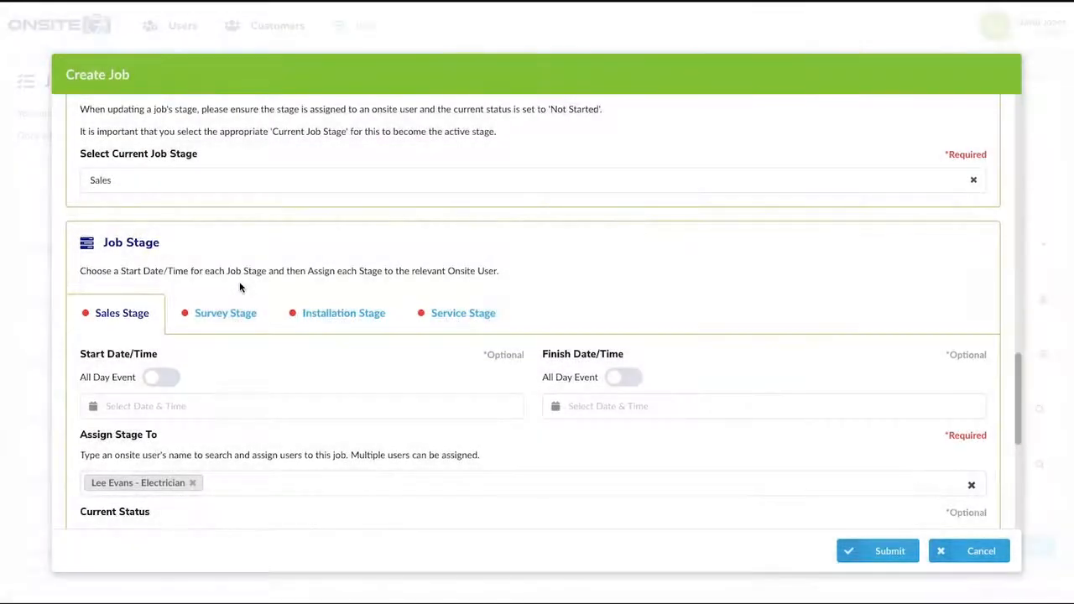
left_click(167, 182)
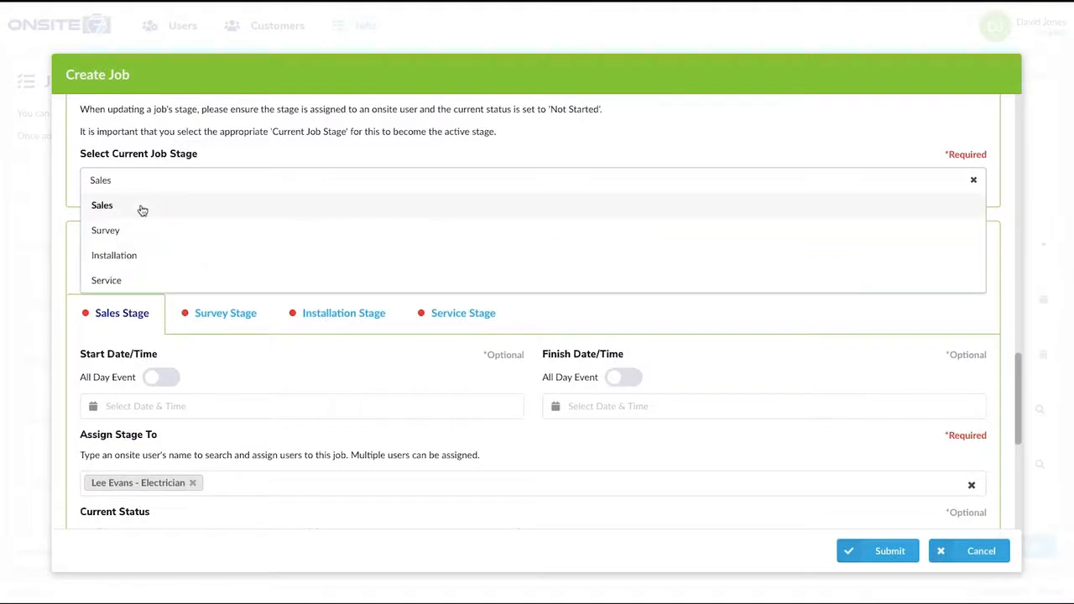
left_click(136, 231)
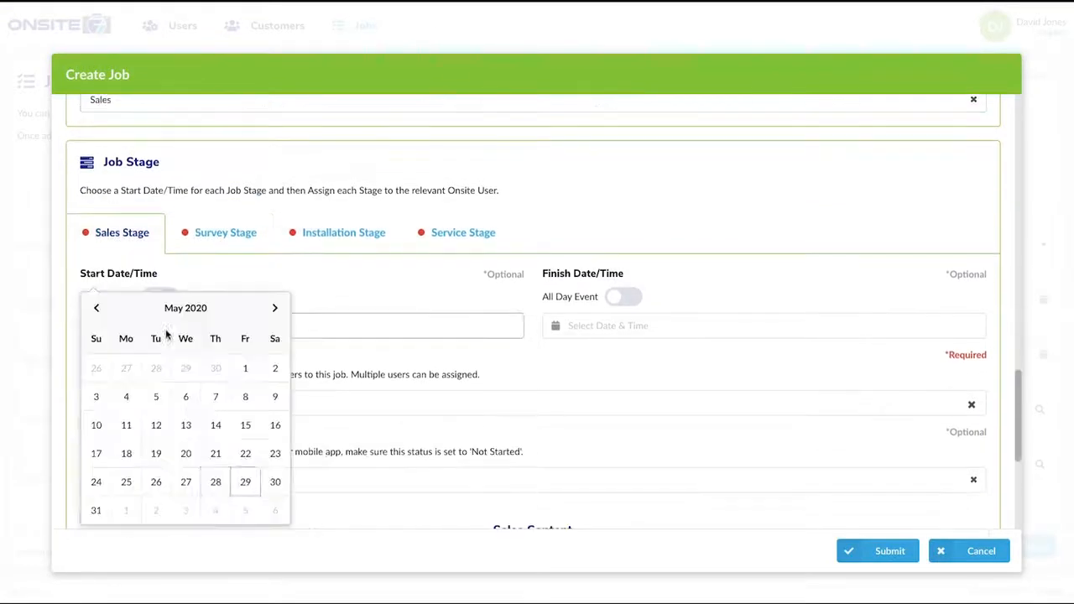
left_click(274, 308)
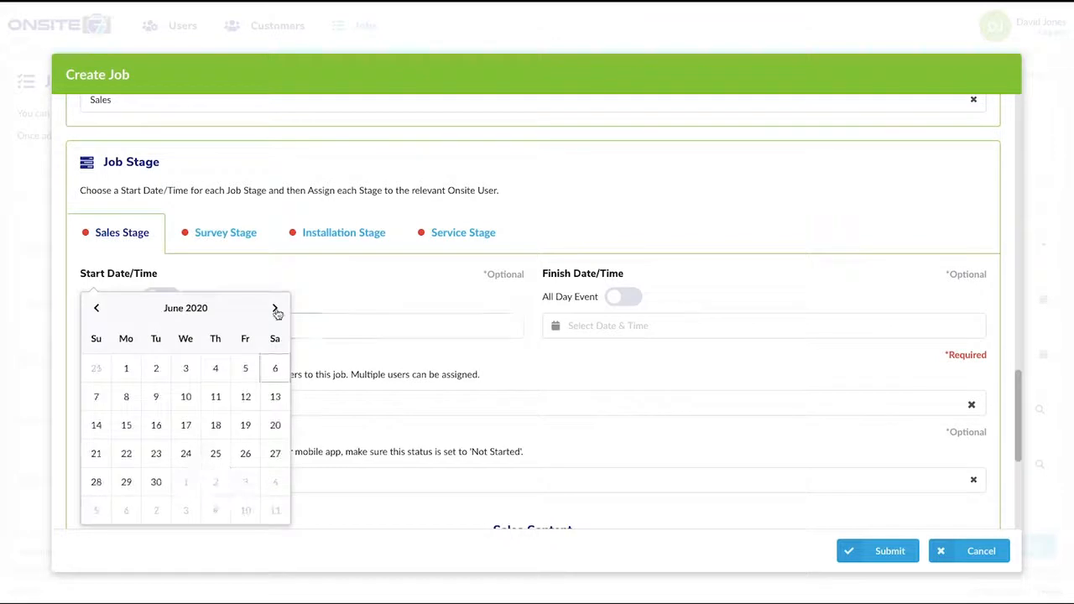
left_click(127, 482)
left_click(261, 335)
left_click(202, 372)
left_click(587, 327)
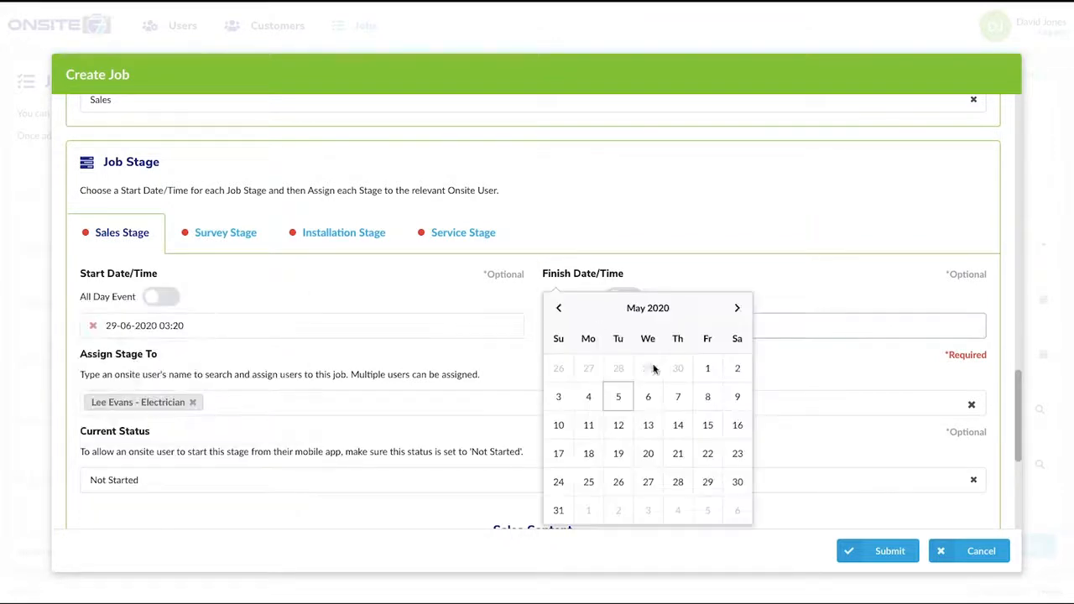
left_click(739, 309)
left_click(588, 482)
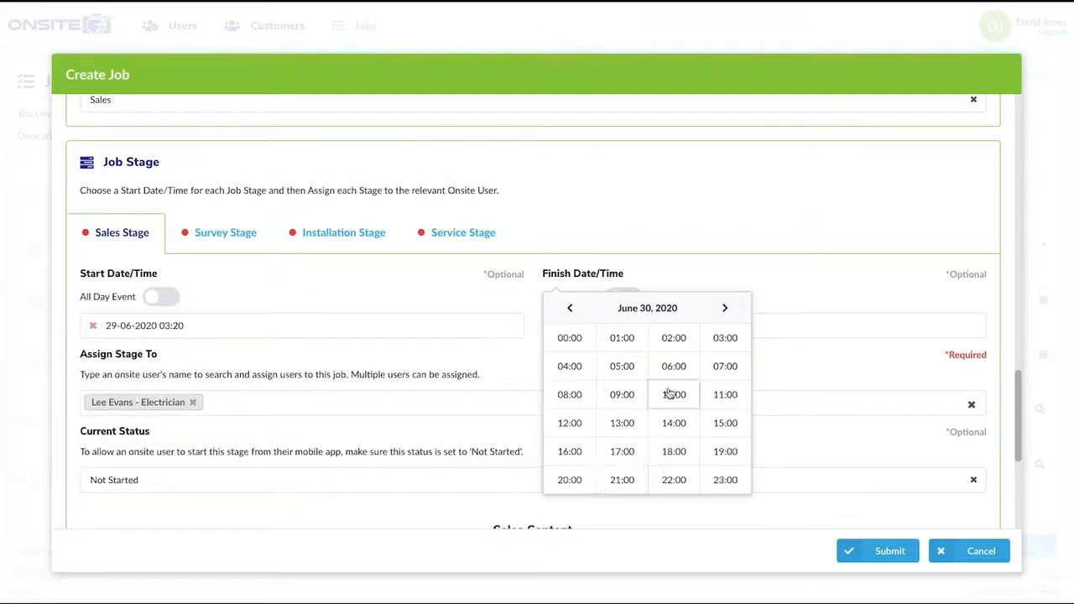
left_click(622, 425)
left_click(614, 344)
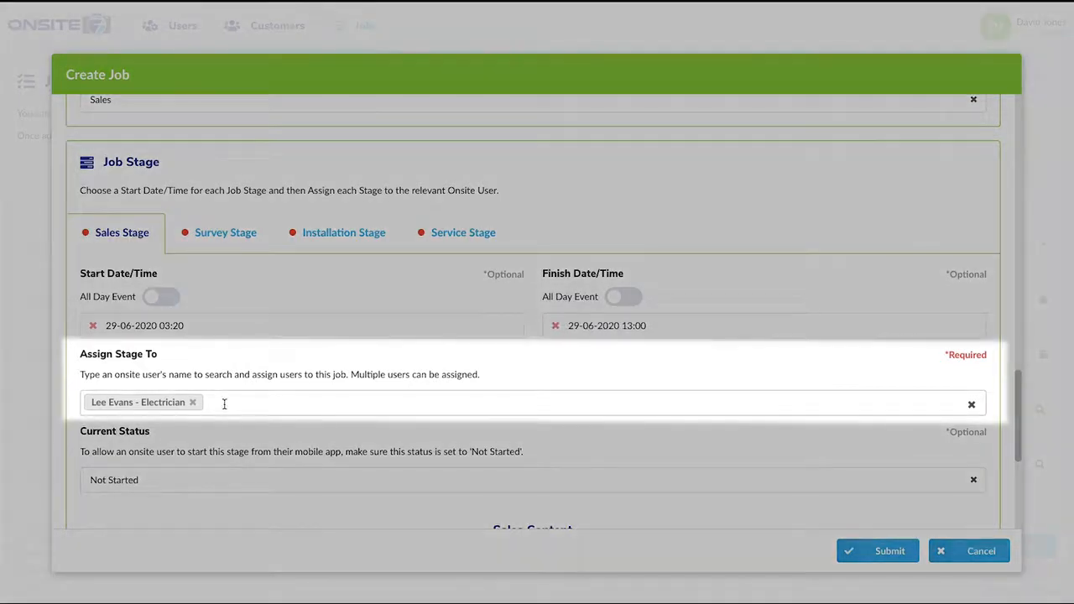
- Remove the electrician assigned to the Sales stage and assign the same onsite user again
left_click(224, 403)
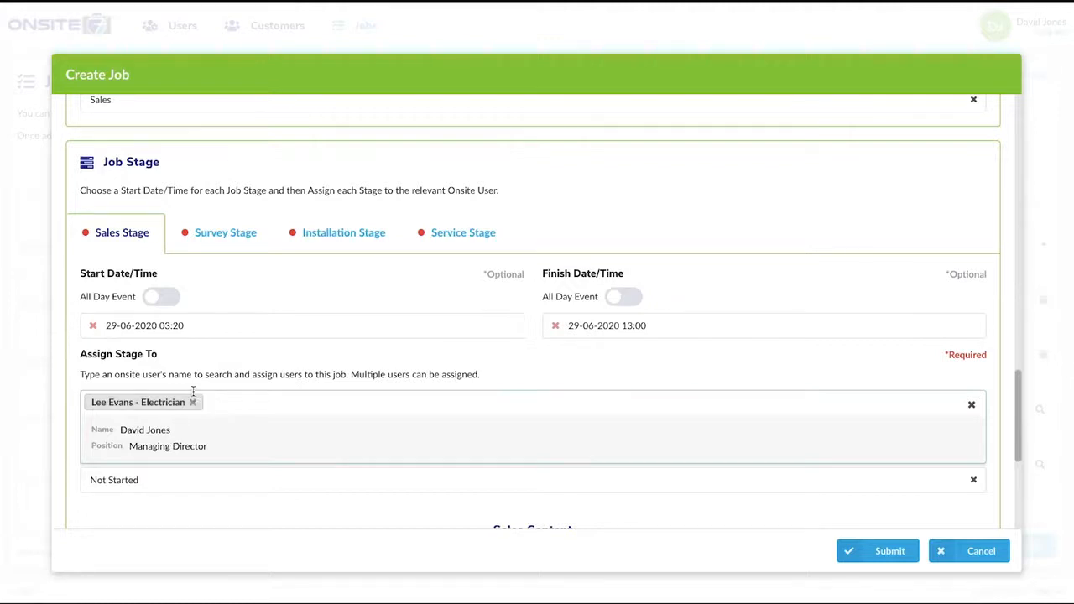
left_click(192, 402)
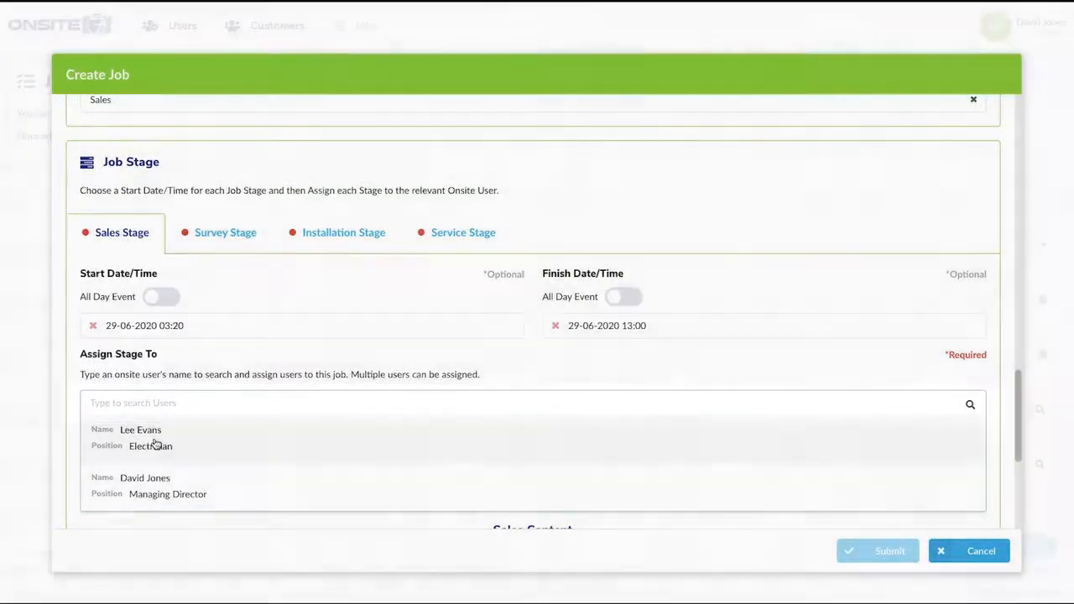
left_click(155, 445)
left_click(220, 372)
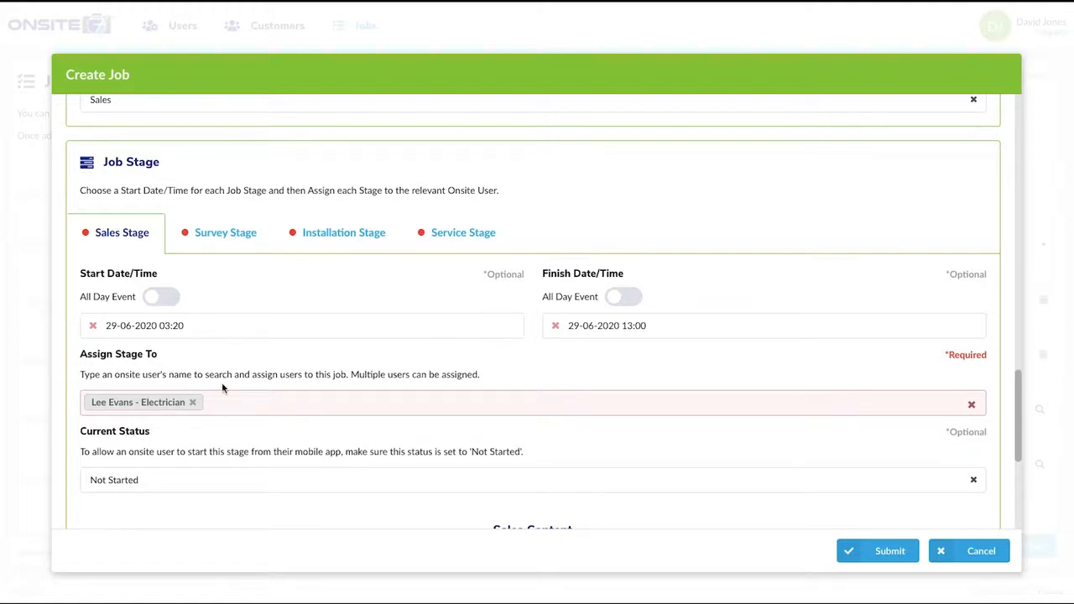
- Review the scheduling, assignment and content settings of the Survey, Installation and Service stages
scroll(223, 387, "down", 2)
left_click(226, 122)
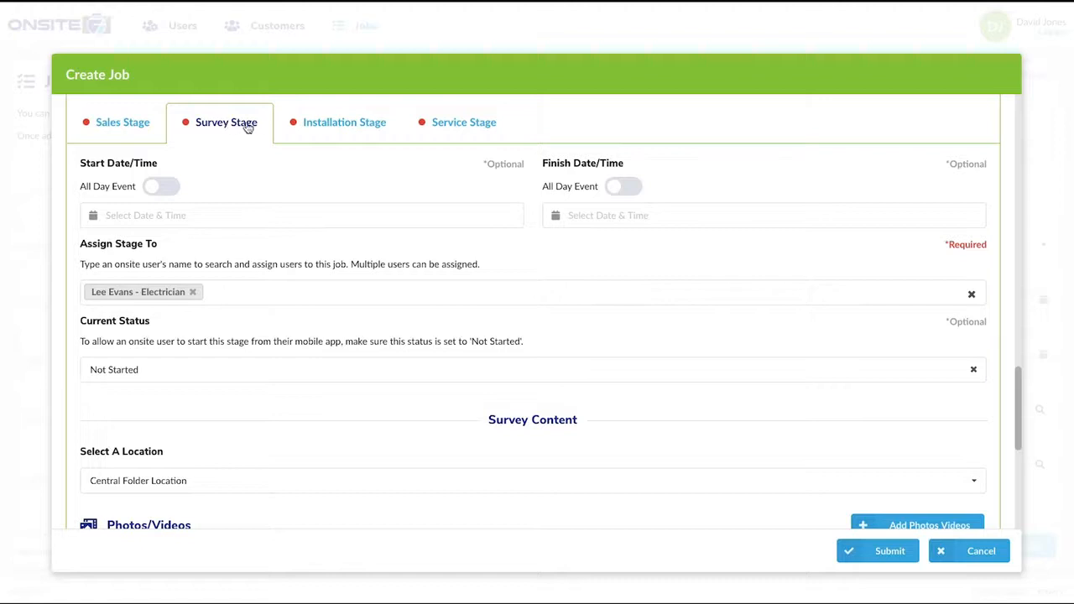
left_click(305, 124)
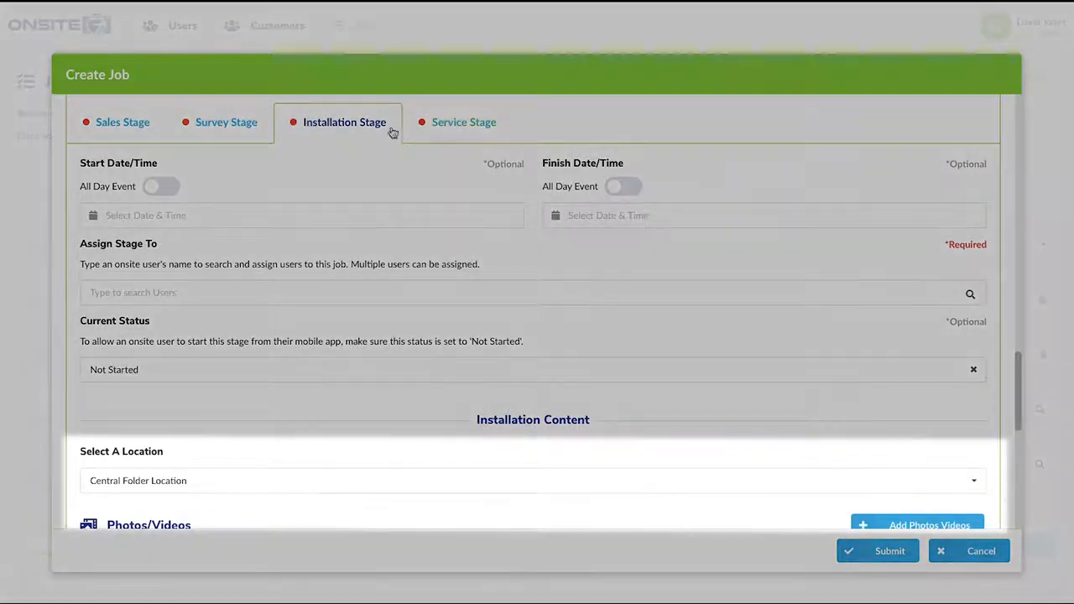
left_click(453, 131)
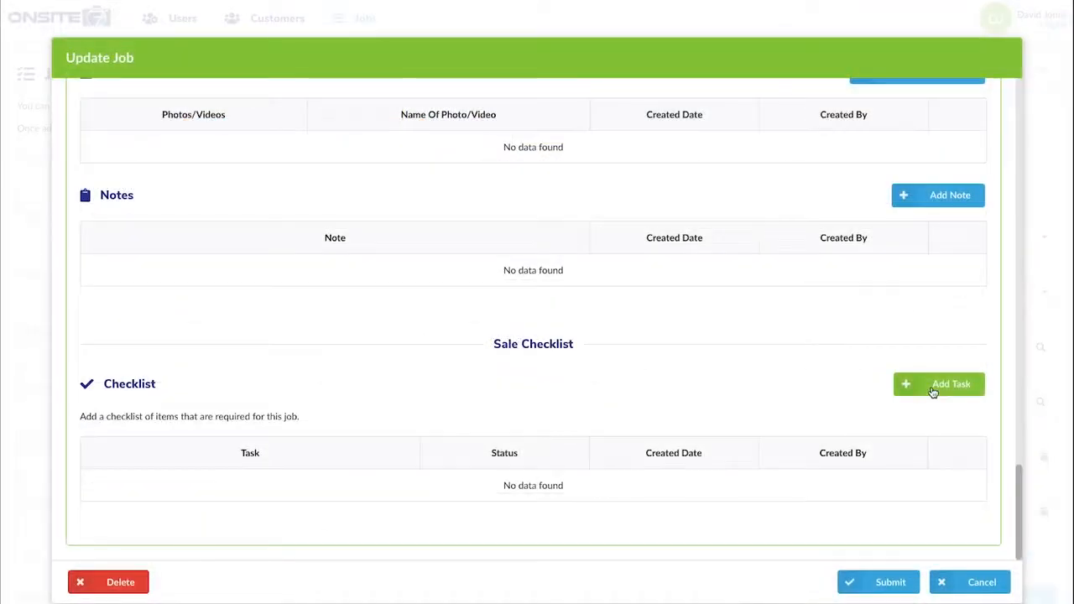
- Add the task "Investigate retaining structure" with status Not Completed to the sale checklist
left_click(934, 391)
left_click(467, 304)
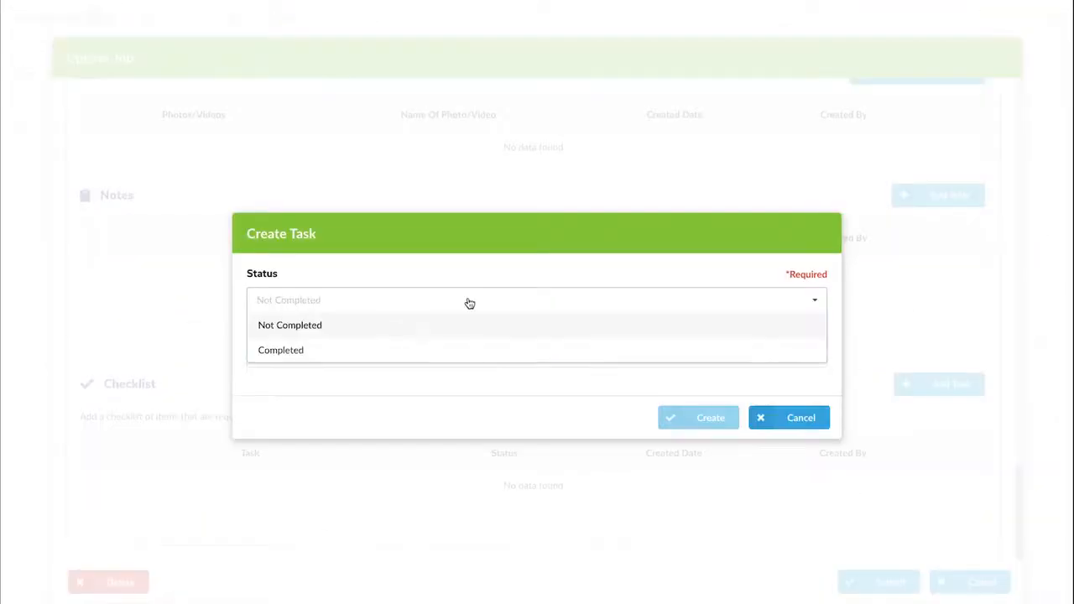
left_click(393, 335)
left_click(372, 355)
type("Investigate retaining structure")
left_click(709, 418)
- Add a second sale checklist task named "Find any uneven ground"
left_click(938, 320)
left_click(327, 355)
type("Find any uneven ground")
left_click(710, 418)
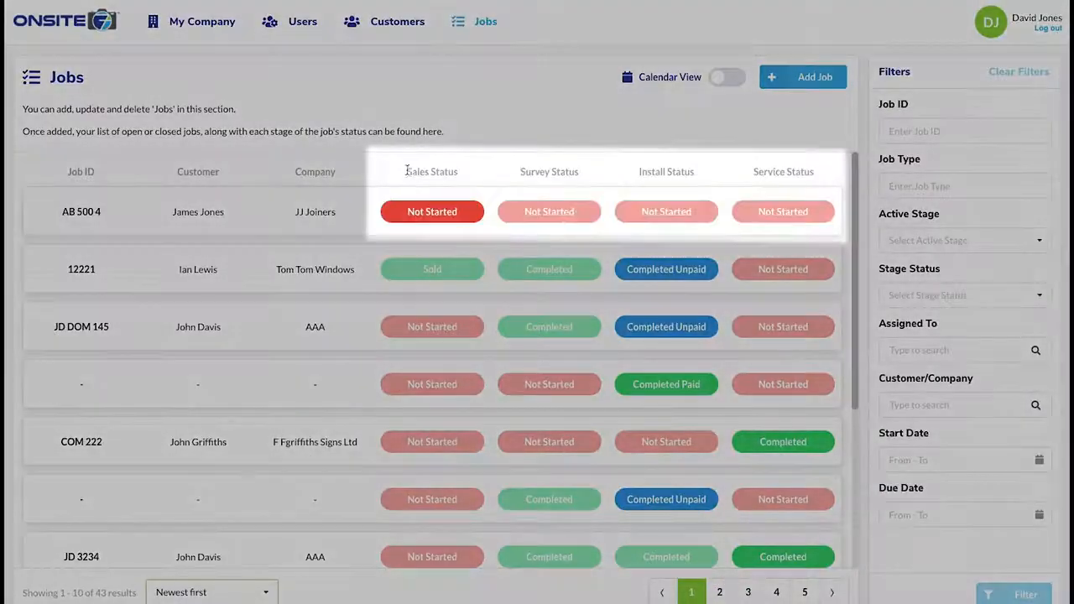
- Examine the Sales, Survey, Install and Service status columns in the jobs list
left_click_drag(406, 171, 818, 176)
left_click(749, 128)
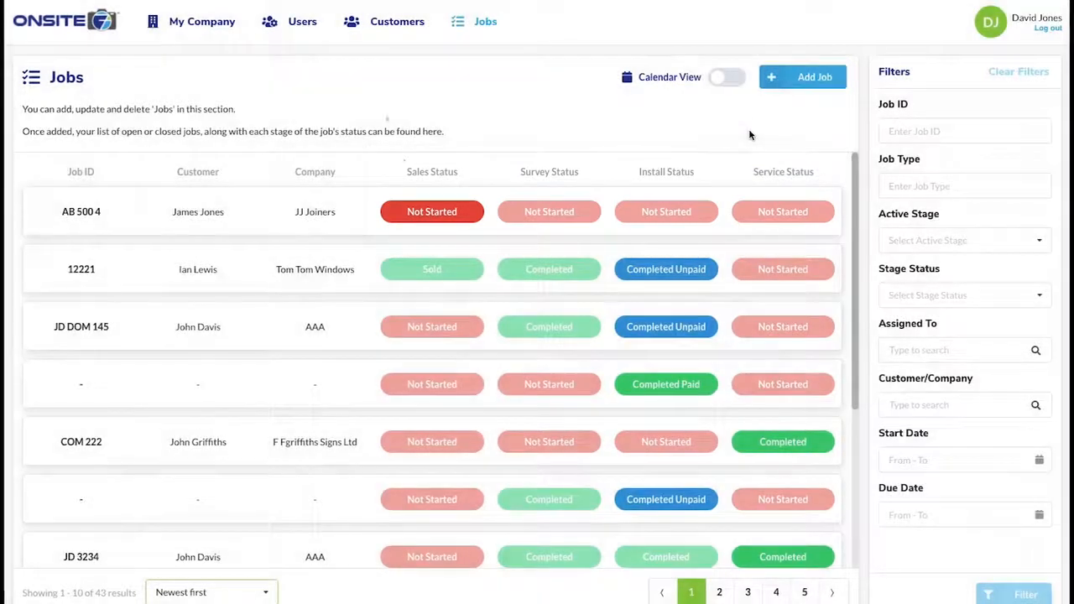
left_click_drag(407, 171, 753, 172)
left_click_drag(753, 172, 823, 175)
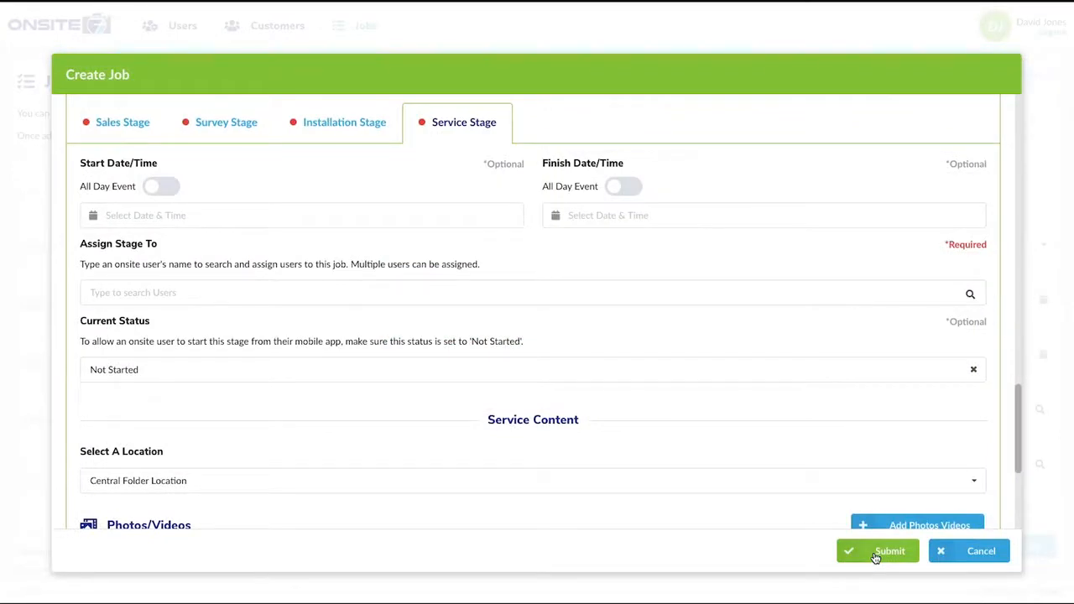
- Submit the new job with its completed details
left_click(877, 552)
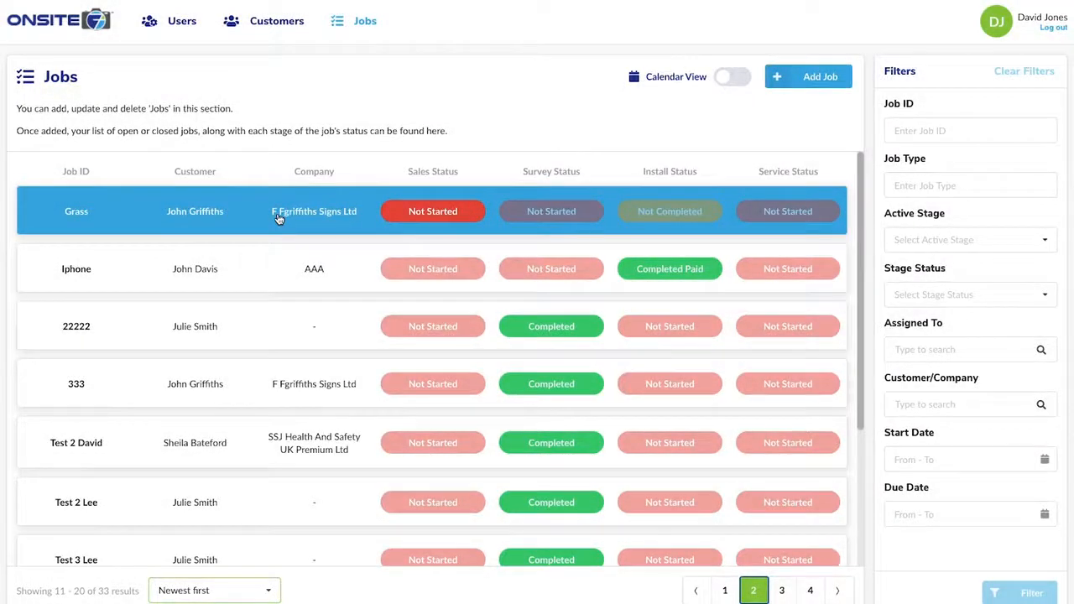
- Open the existing job "Grass" and look through its attachments and locations
left_click(280, 219)
scroll(209, 283, "down", 3)
scroll(206, 288, "down", 3)
scroll(206, 284, "down", 2)
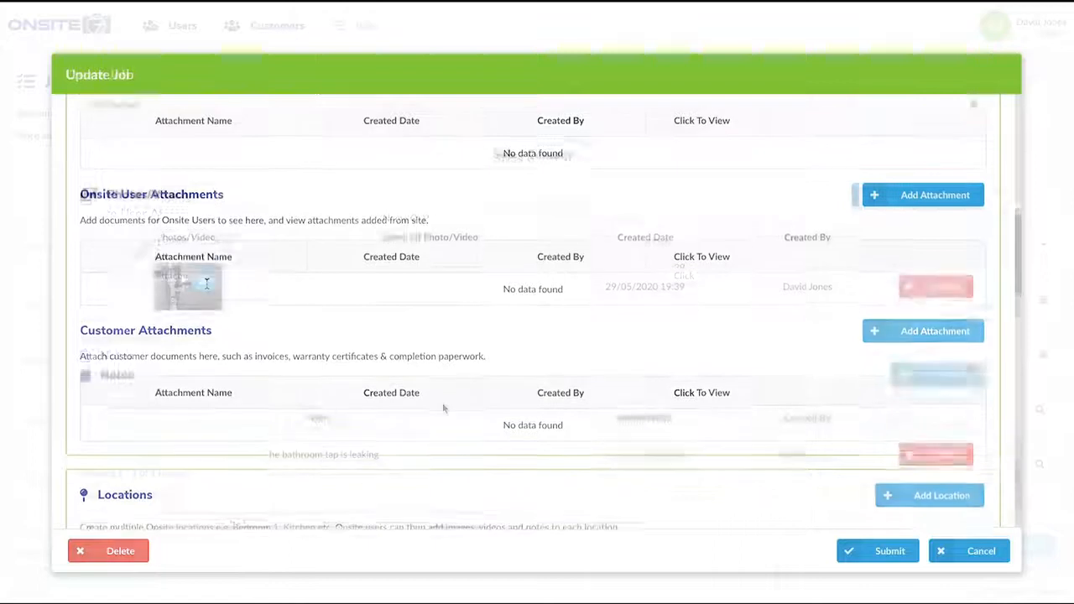